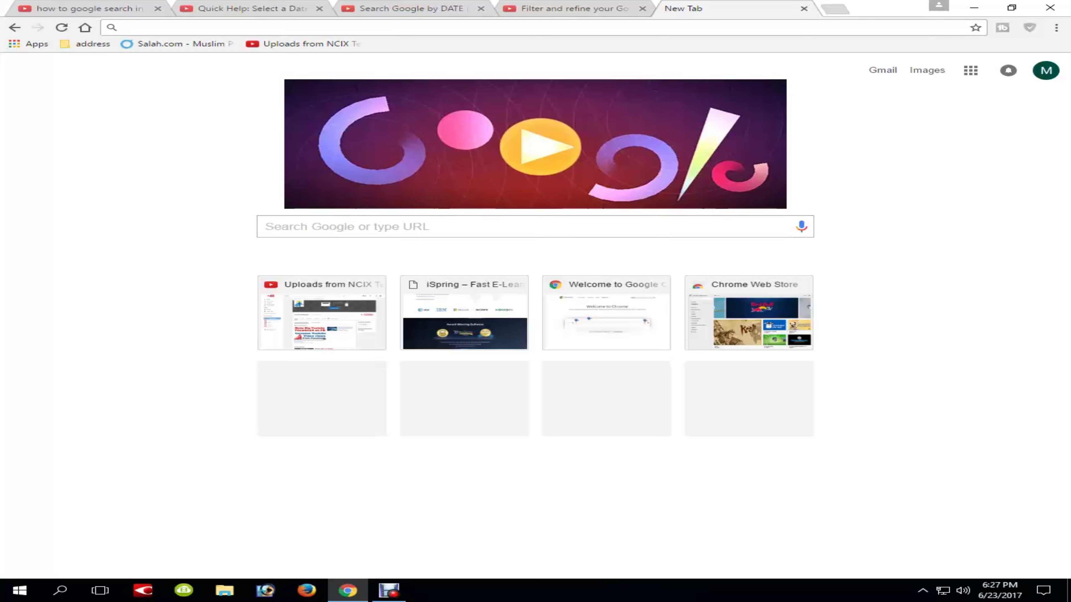
Search Google for "climate disaster in bangladesh in may 2013" and run the same query again from the results page.
left_click(266, 226)
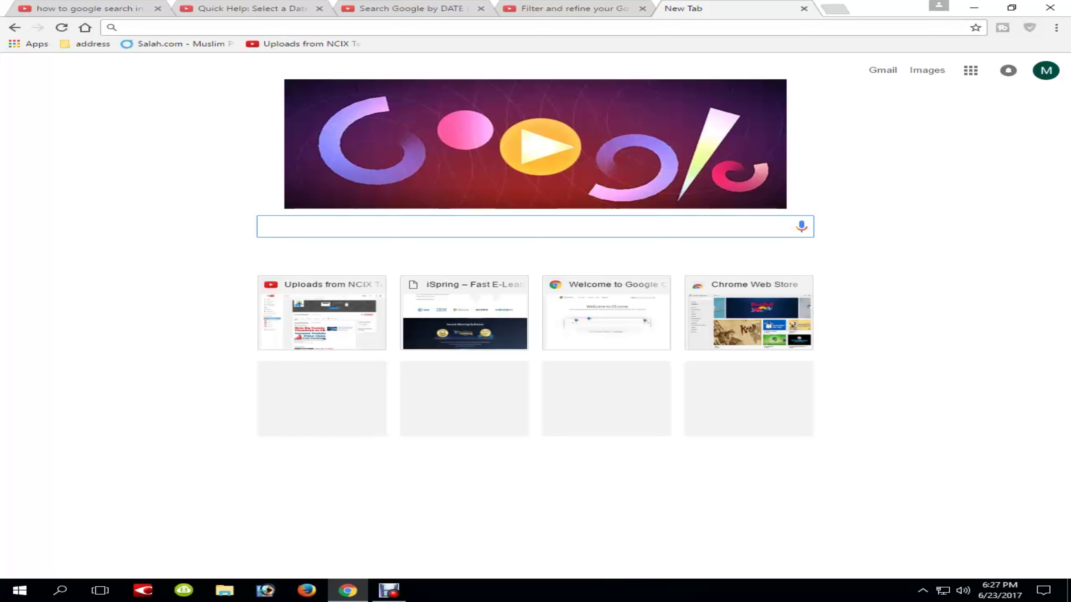
type("climate disaster in bangladesh in may 2013")
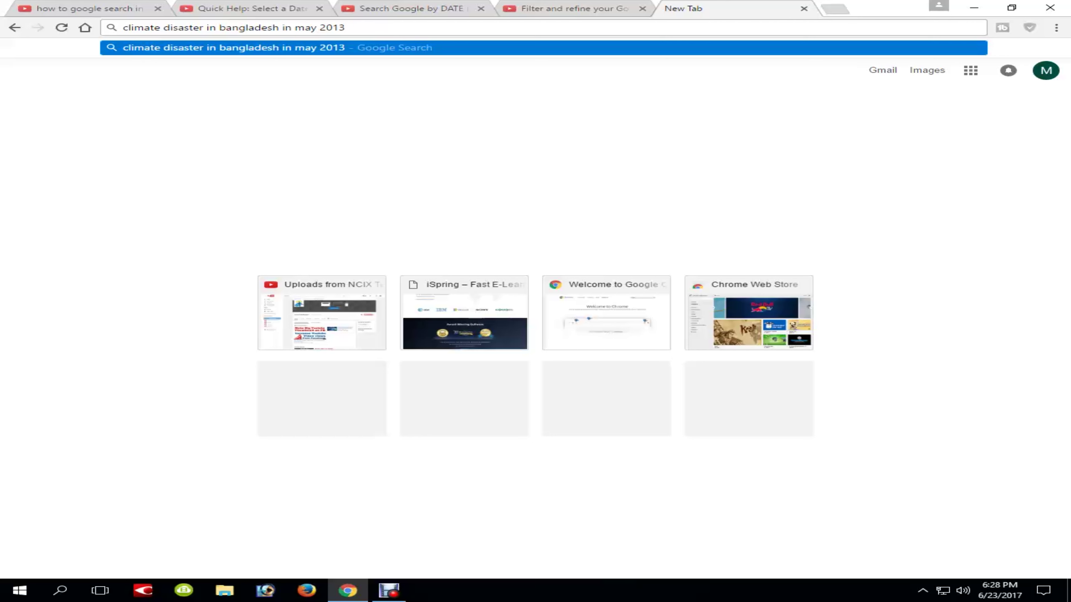
key("Return")
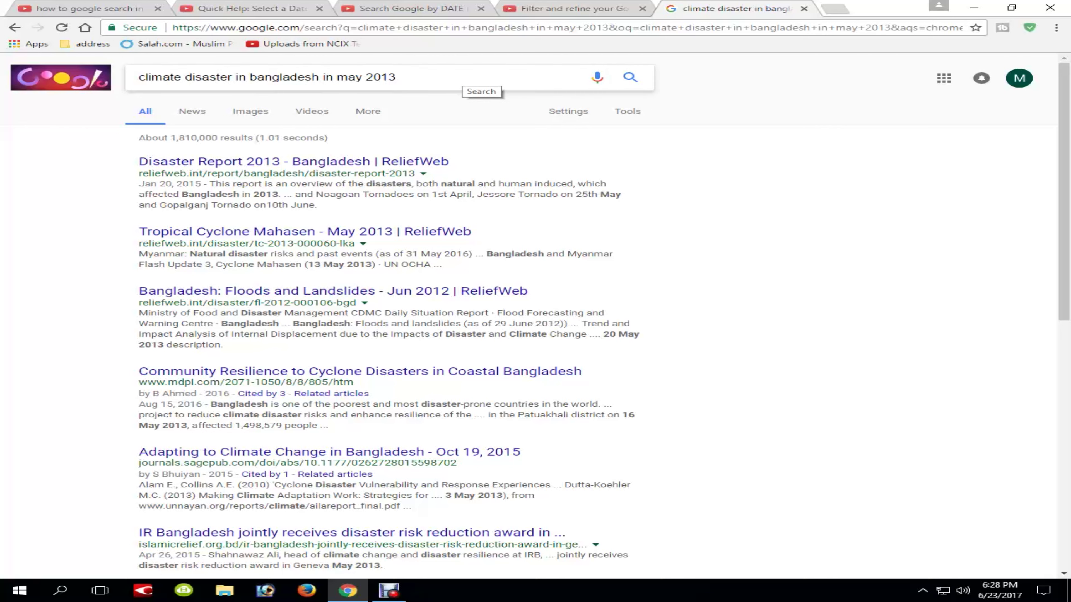
left_click(462, 77)
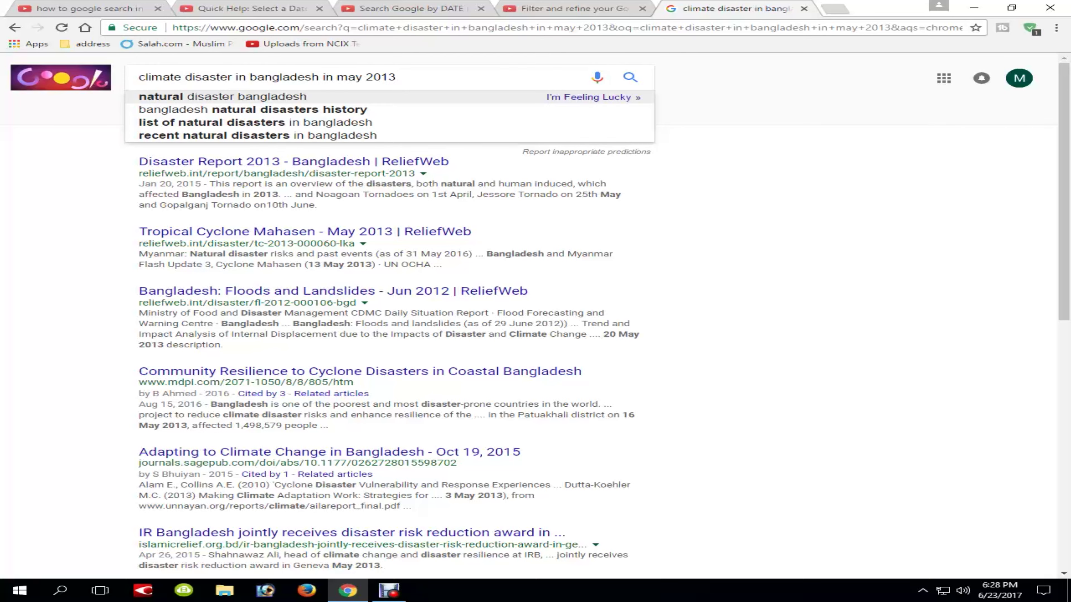
key("ctrl+a")
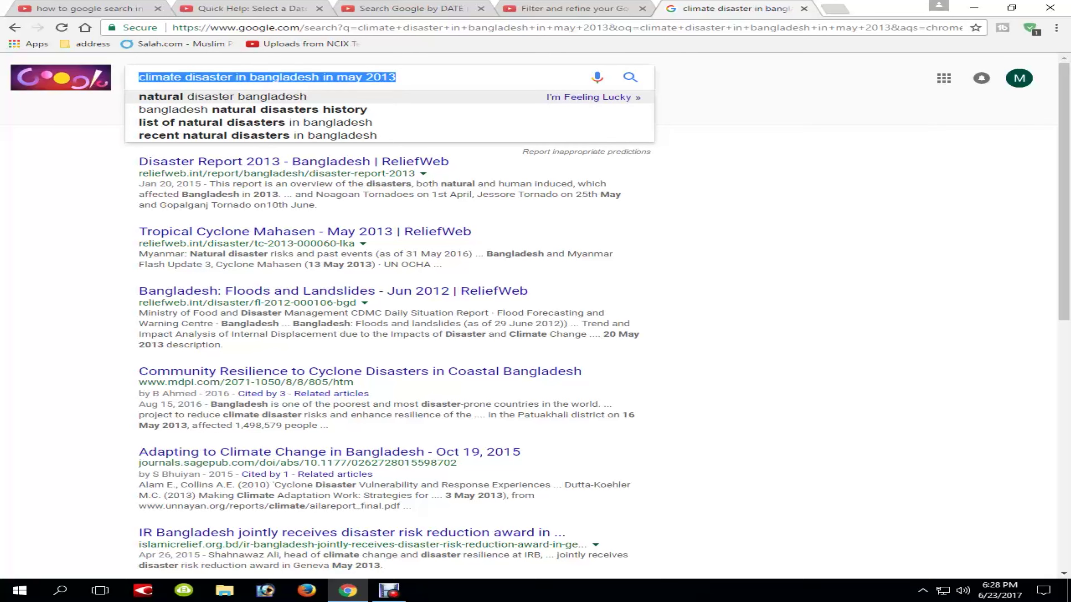
left_click(405, 78)
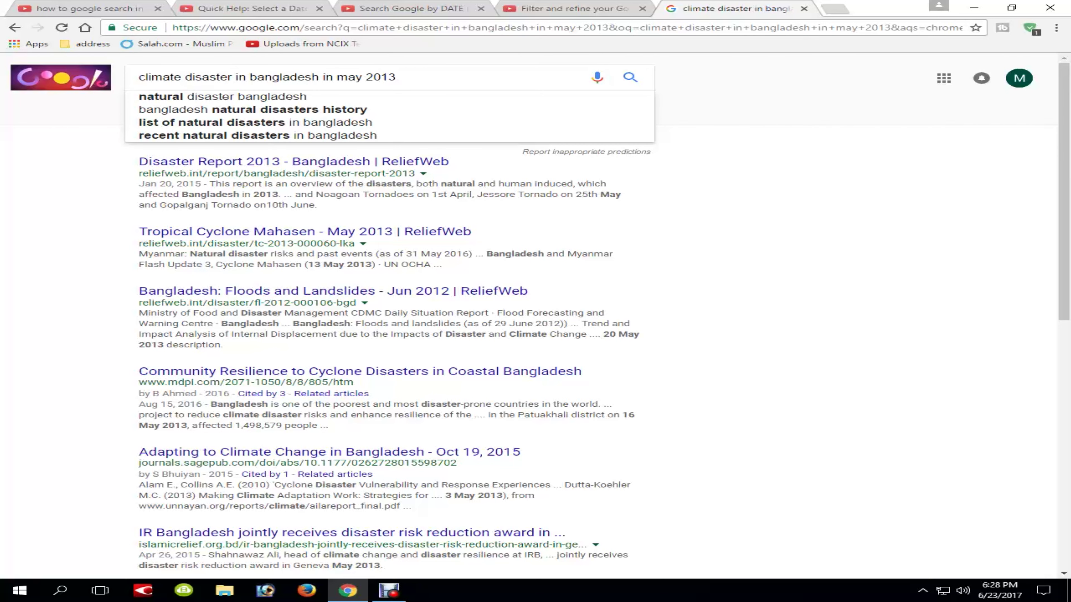
key("ctrl+a")
key("Return")
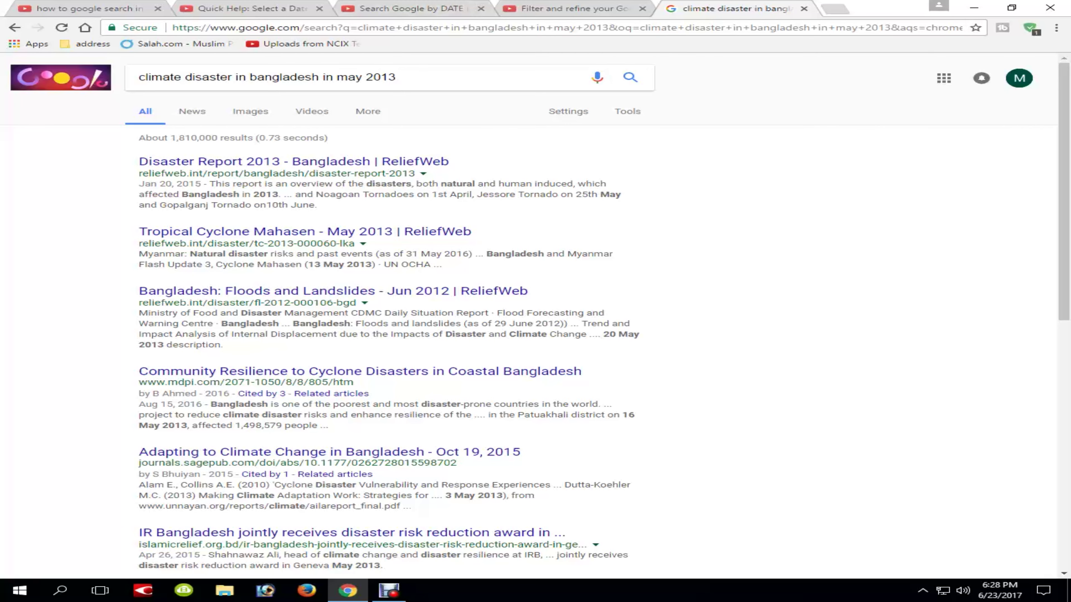
Look through the first page of search results and highlight the result count above them.
scroll(536, 315, "down", 8)
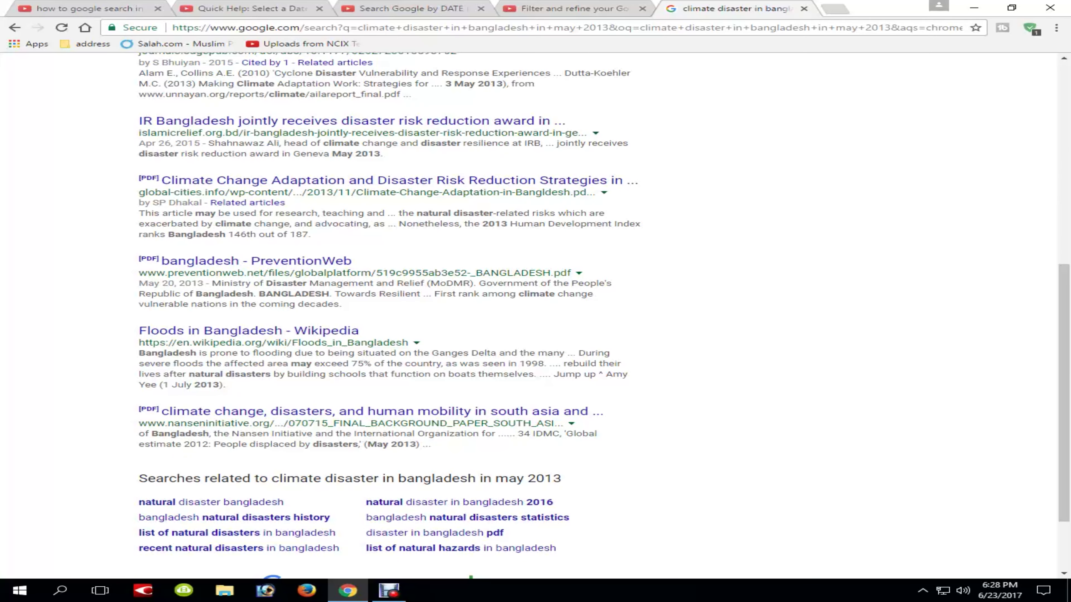
scroll(535, 315, "up", 8)
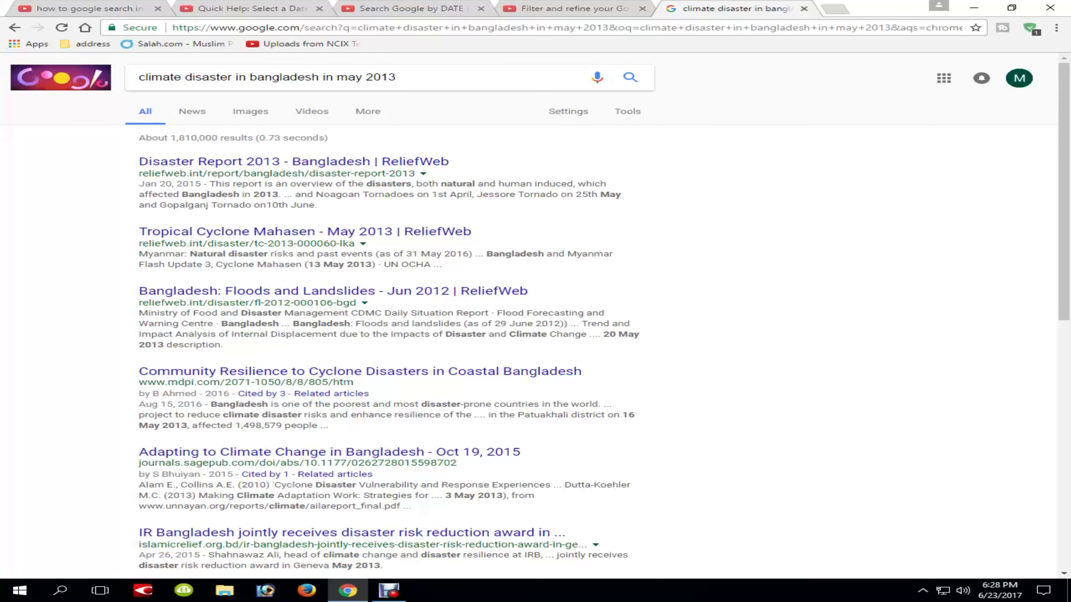
scroll(535, 316, "down", 8)
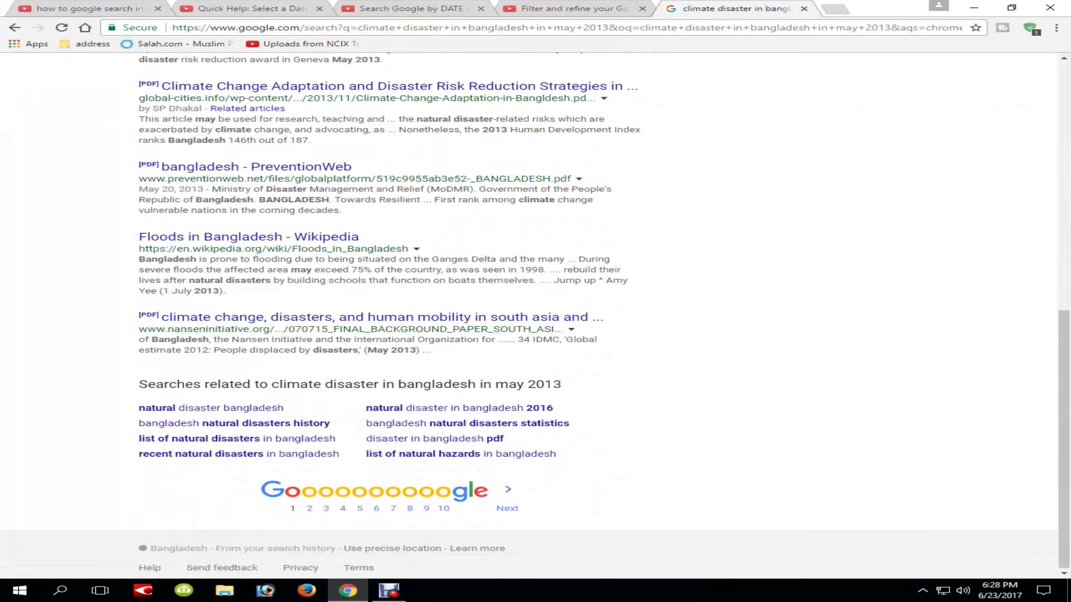
scroll(337, 385, "up", 8)
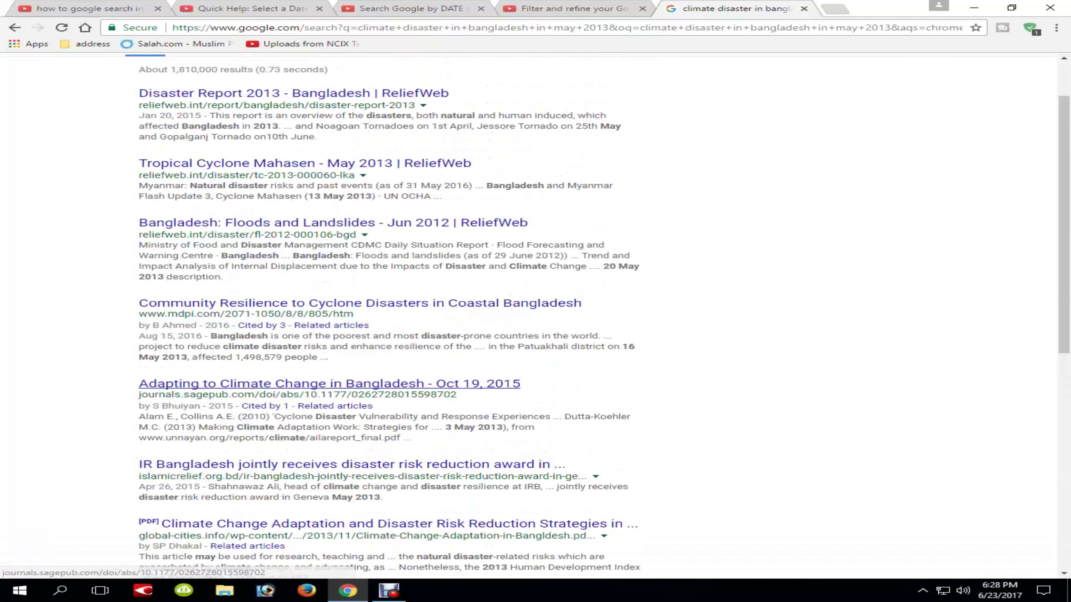
scroll(337, 385, "up", 2)
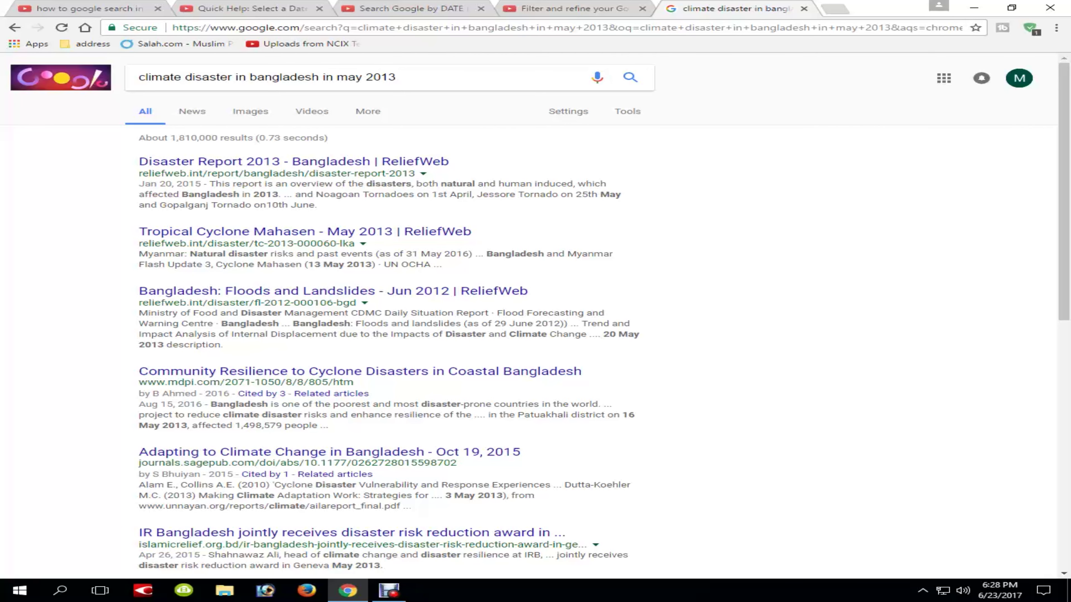
left_click_drag(169, 138, 256, 138)
scroll(536, 317, "down", 4)
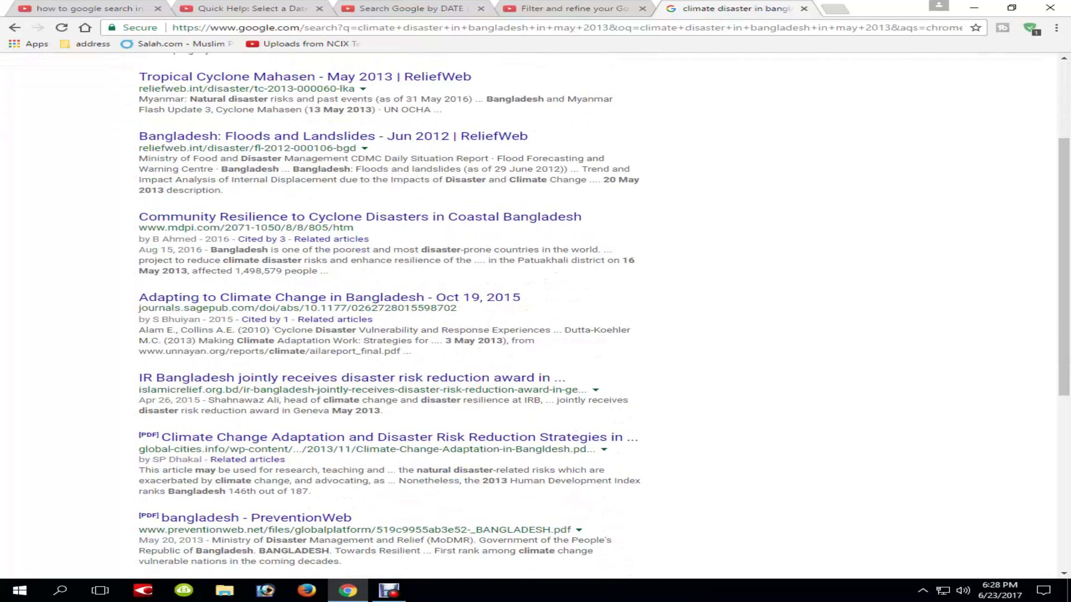
scroll(535, 316, "up", 4)
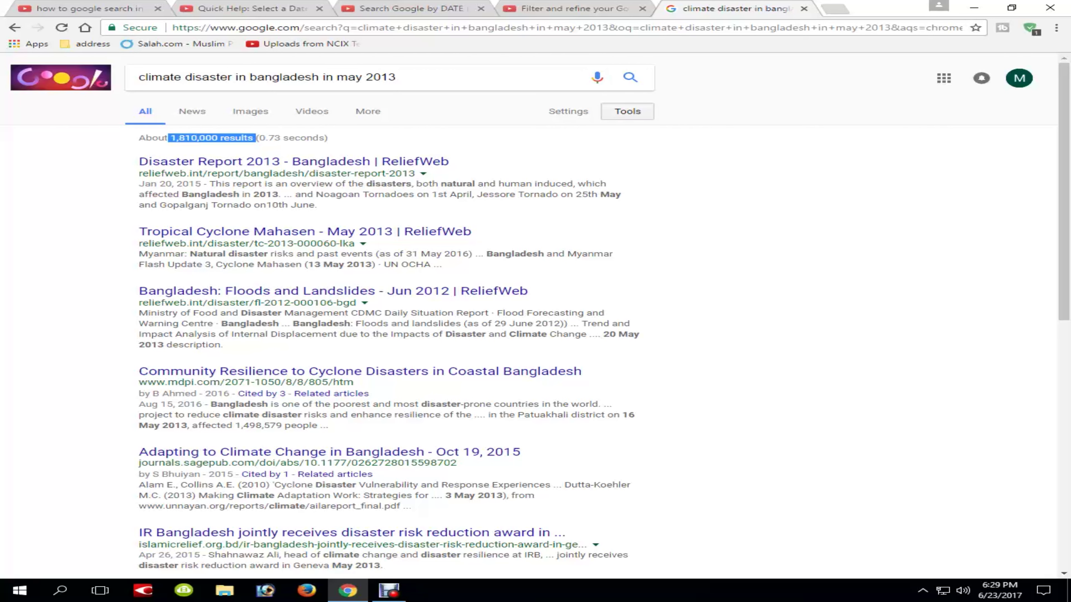
Show the search filters and limit the results to the past year.
left_click(627, 111)
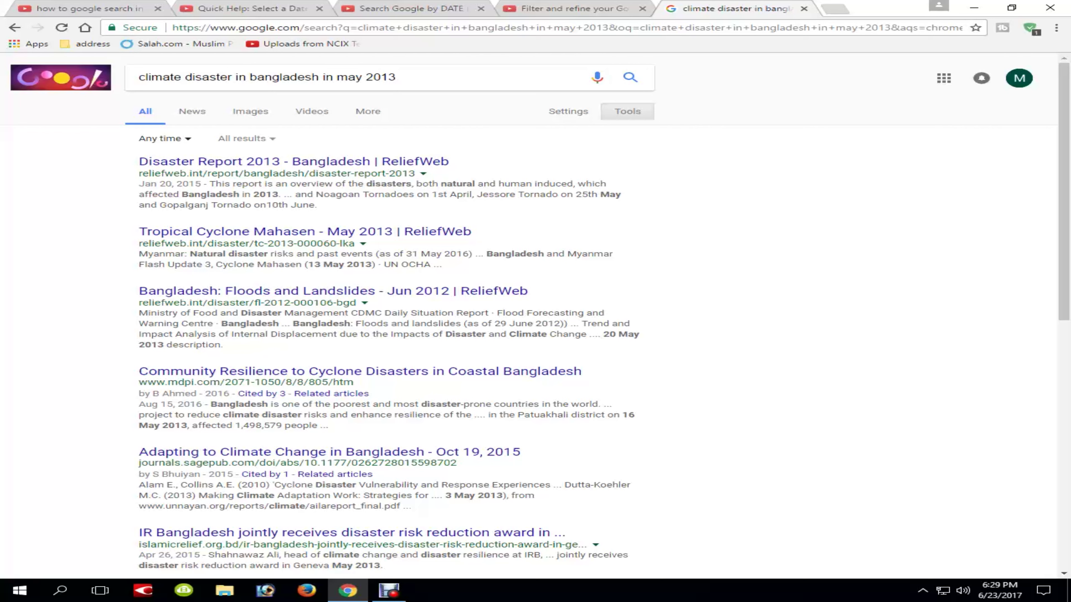
left_click(165, 139)
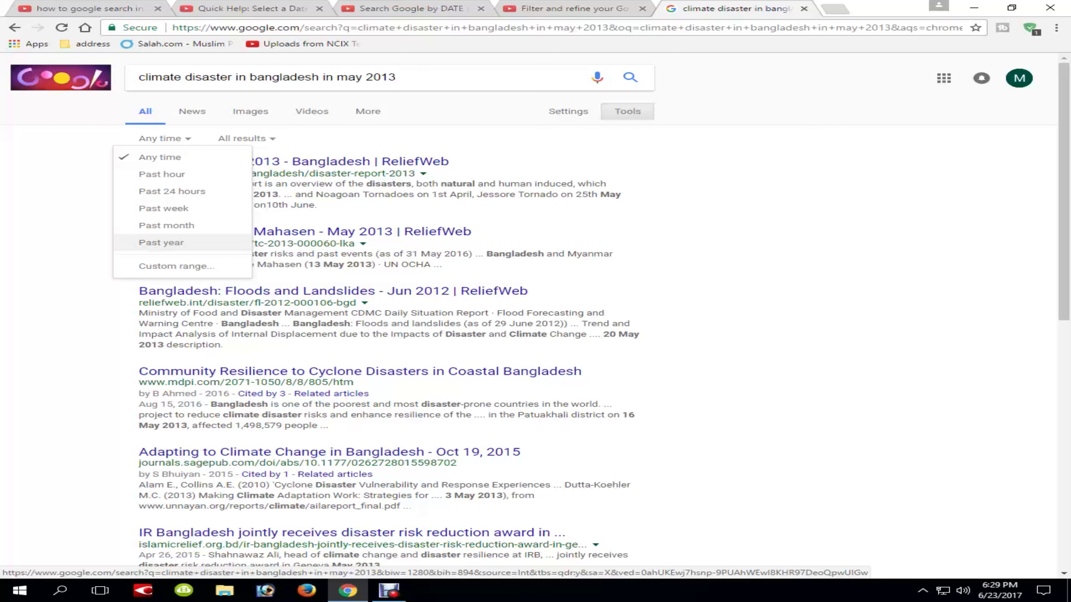
left_click(161, 242)
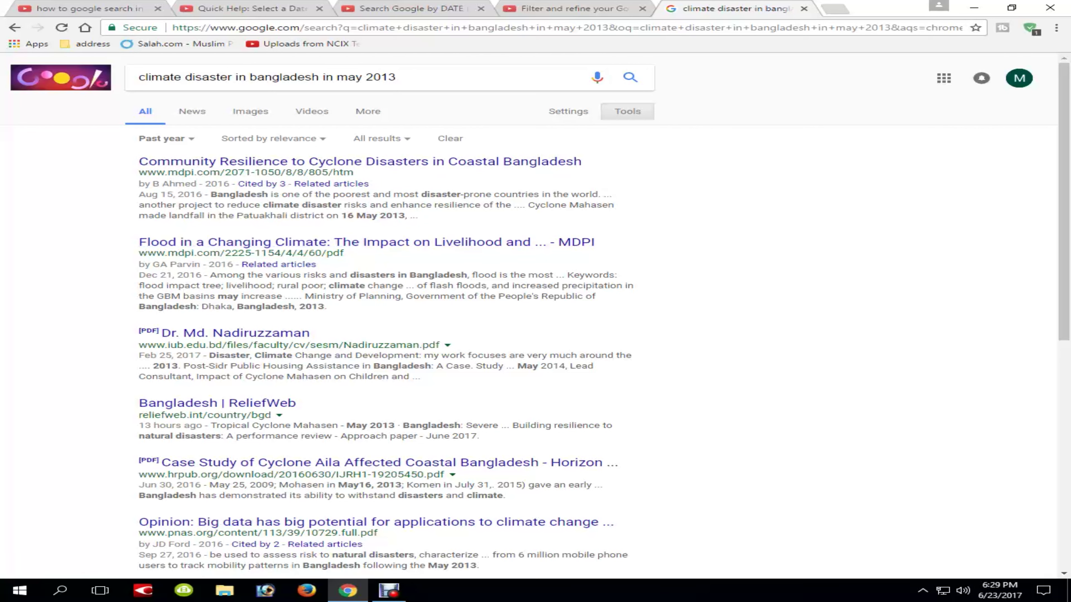
Change the time filter to the past month and then to the past 24 hours.
left_click(164, 138)
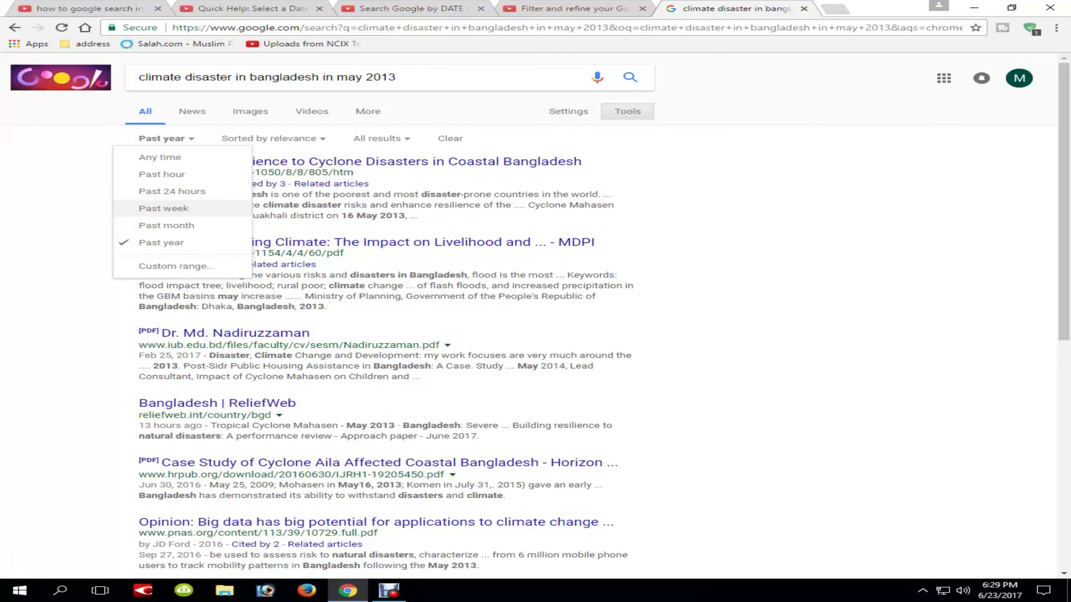
left_click(166, 225)
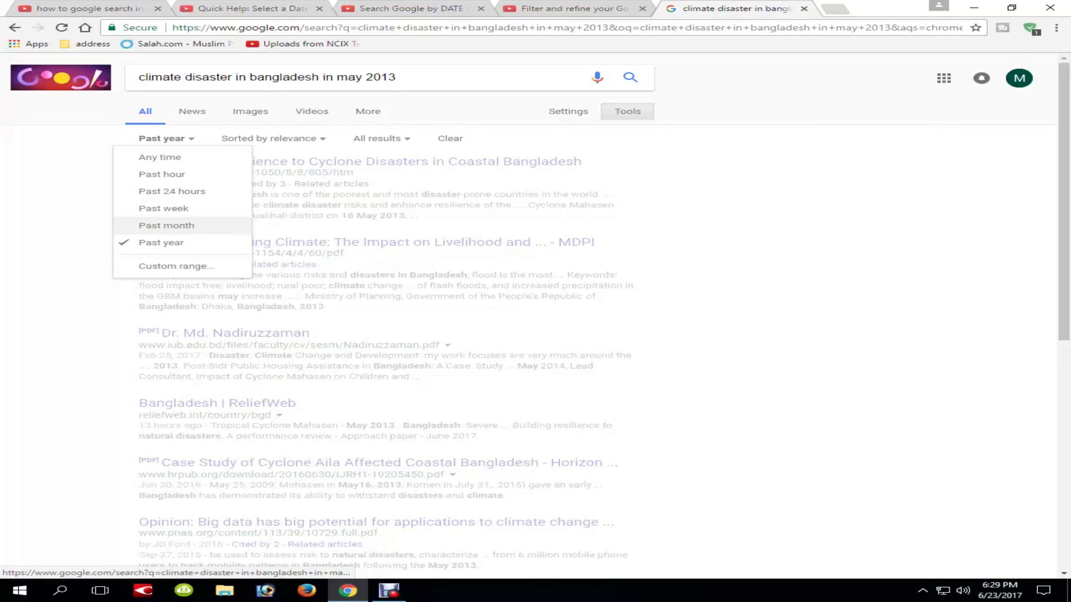
left_click(170, 138)
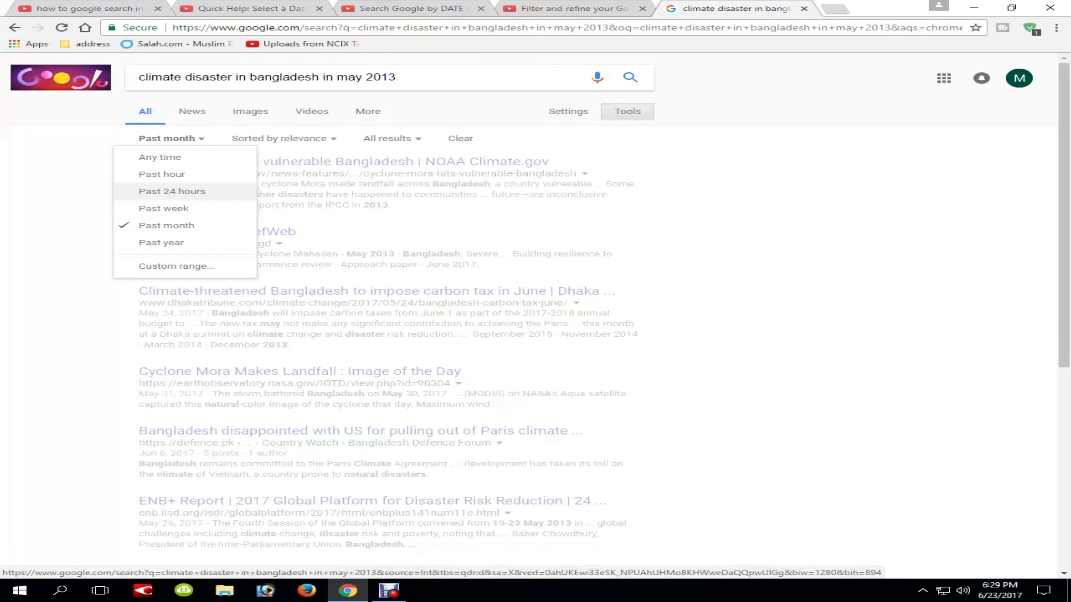
left_click(172, 191)
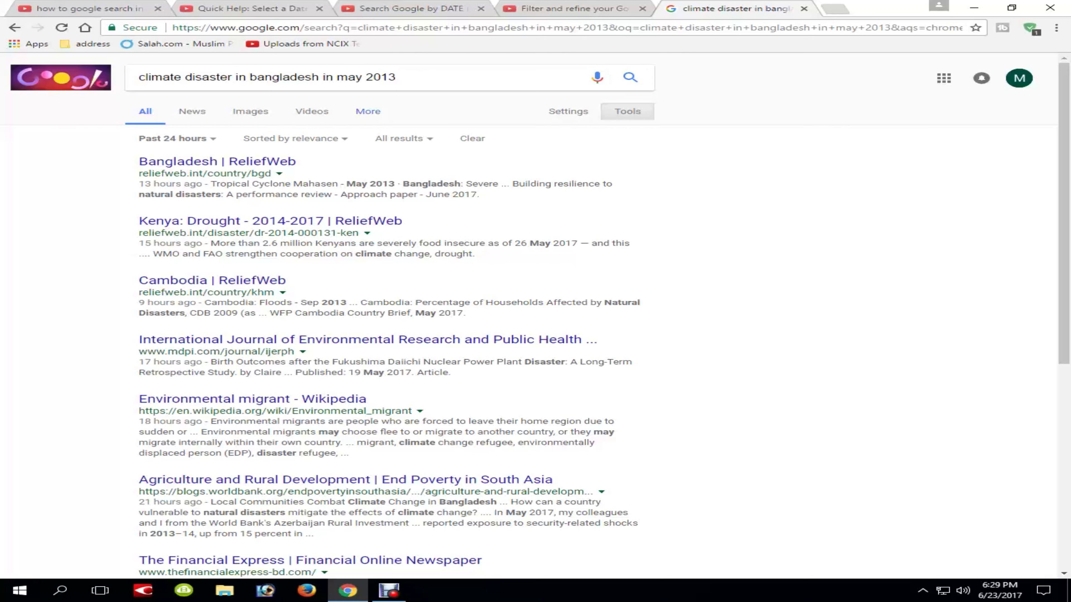
View the book results for the query, open the query in Maps, and return to the book results.
left_click(367, 111)
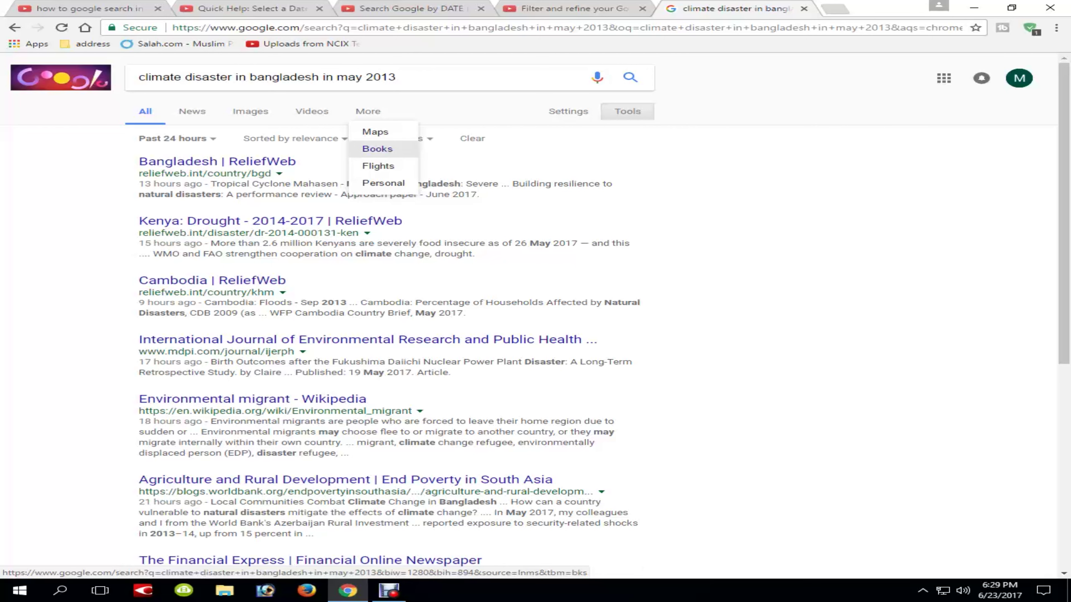
left_click(377, 148)
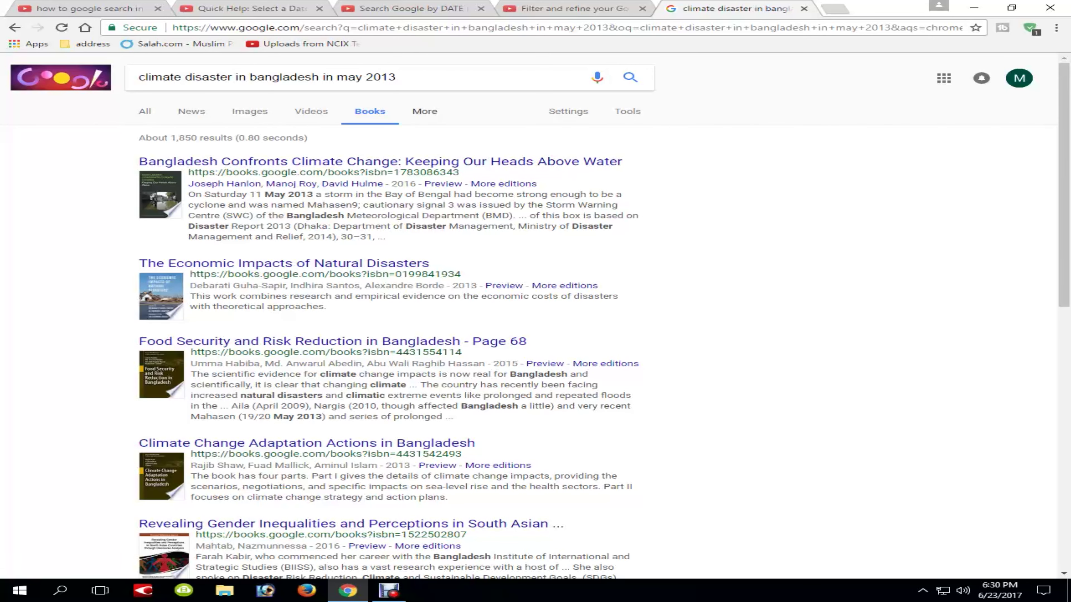
left_click(424, 111)
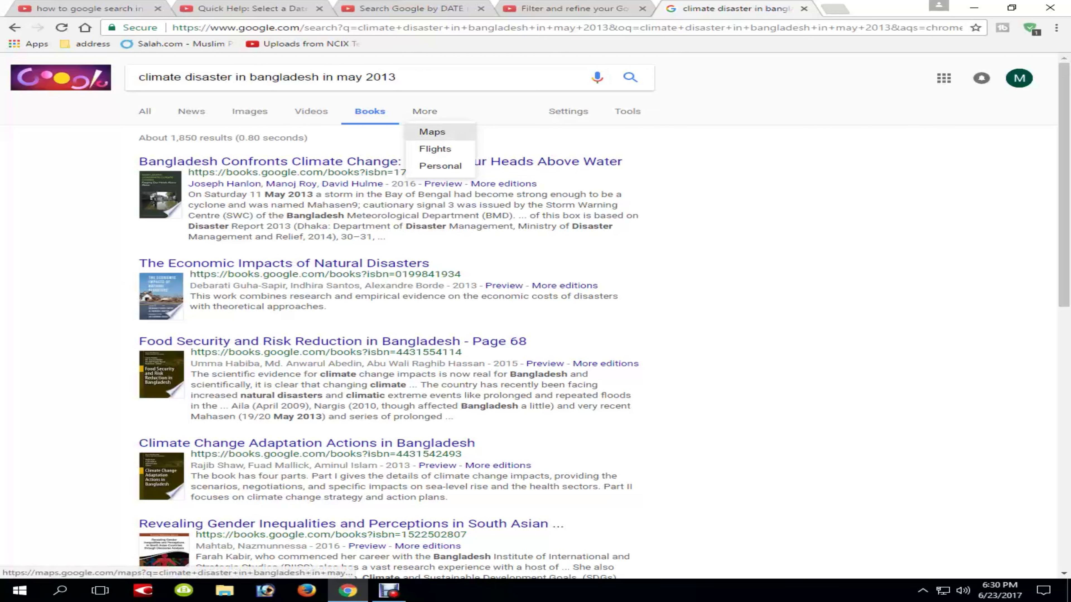
left_click(432, 132)
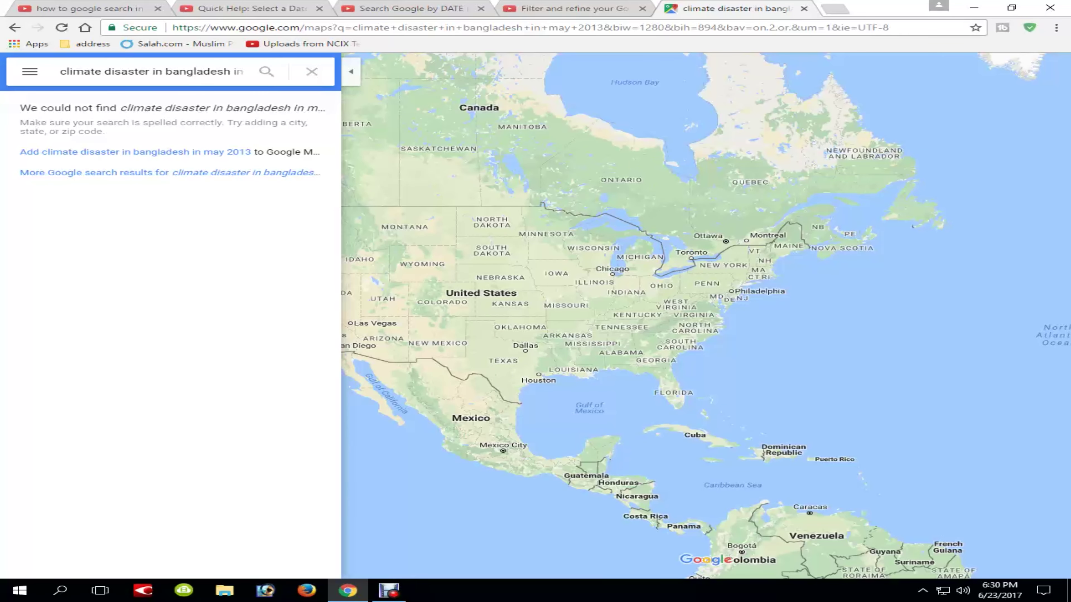
left_click(14, 27)
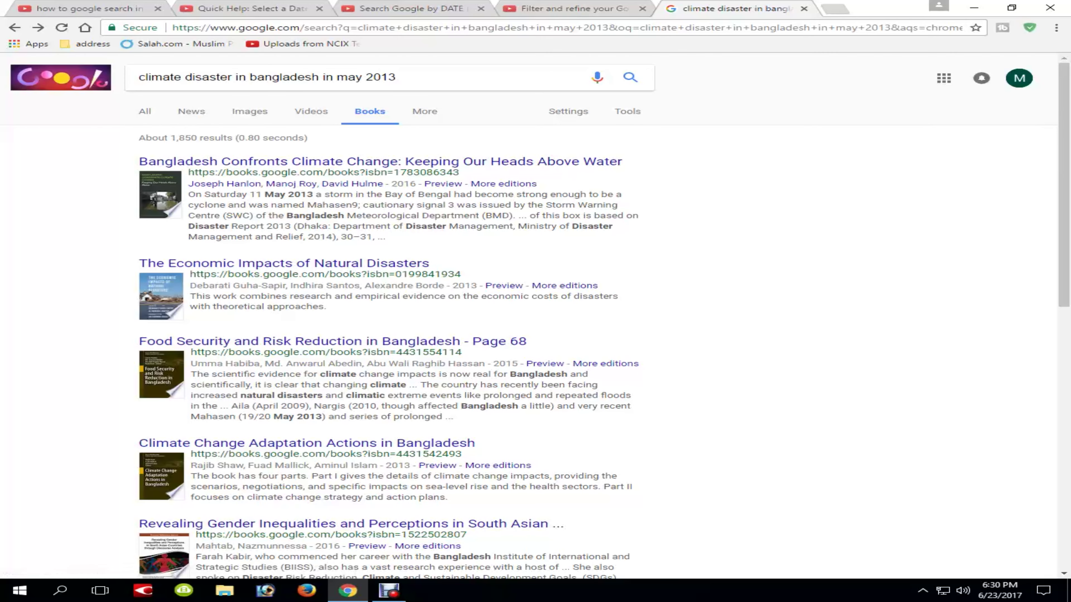
View the video results for the query and then its image results.
left_click(424, 111)
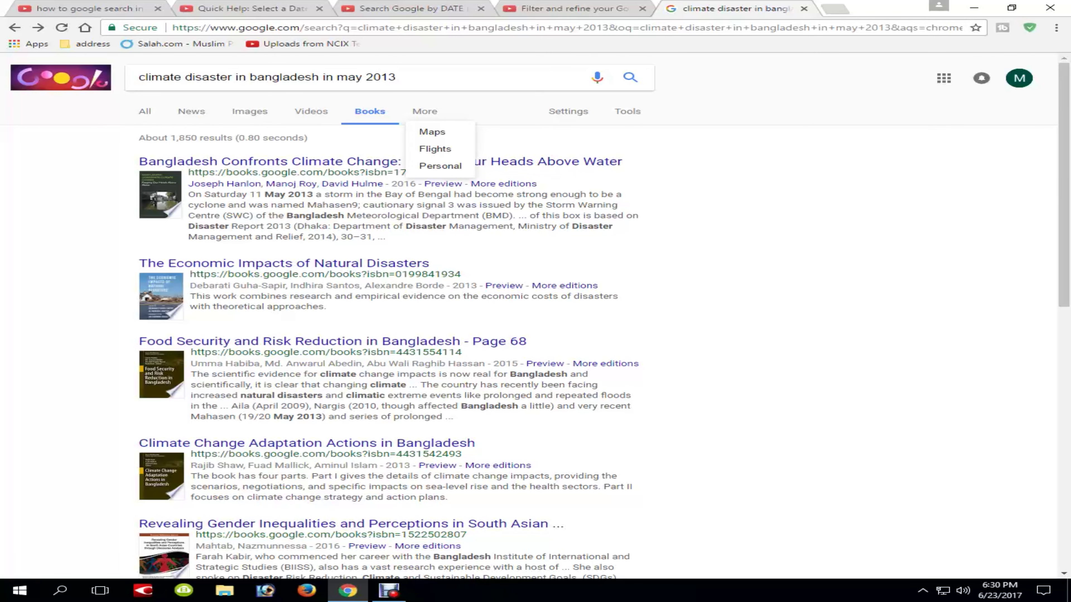
left_click(424, 111)
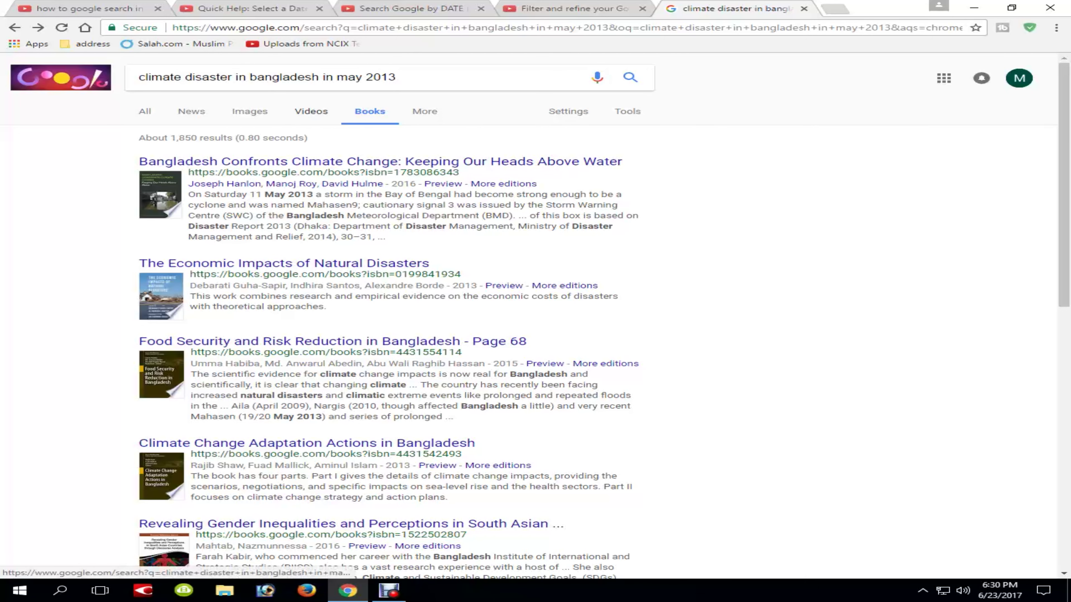
left_click(311, 111)
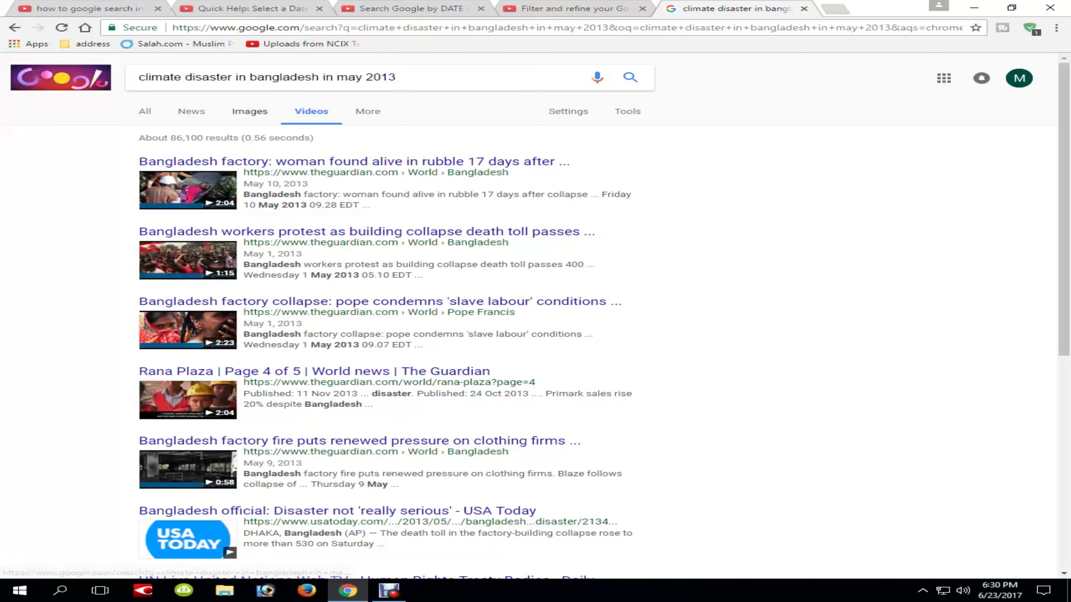
left_click(250, 111)
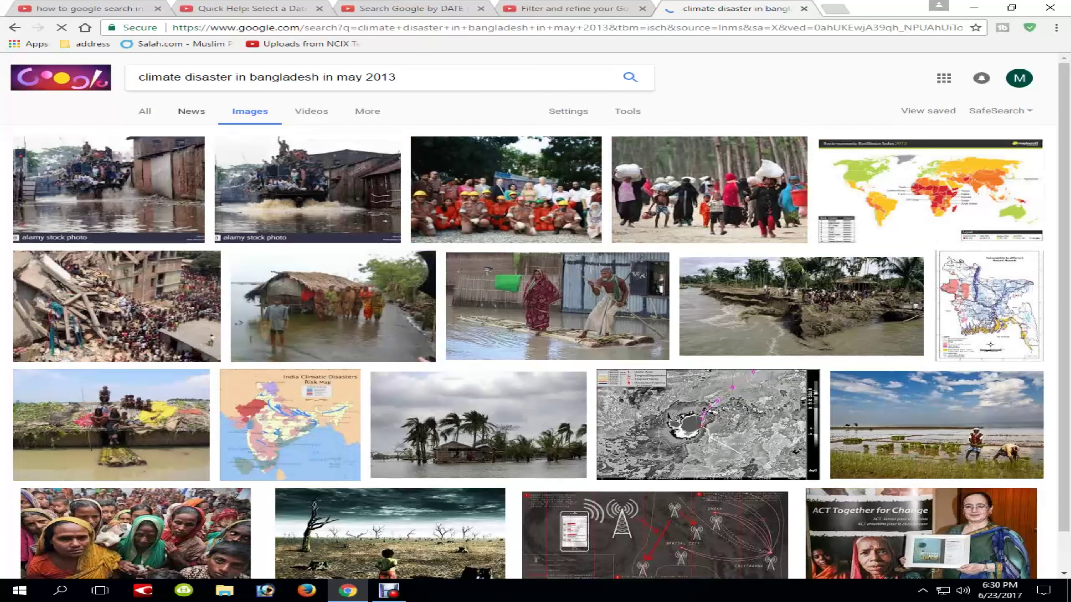
View the news results for the query and examine the news source and recency filter options.
left_click(192, 111)
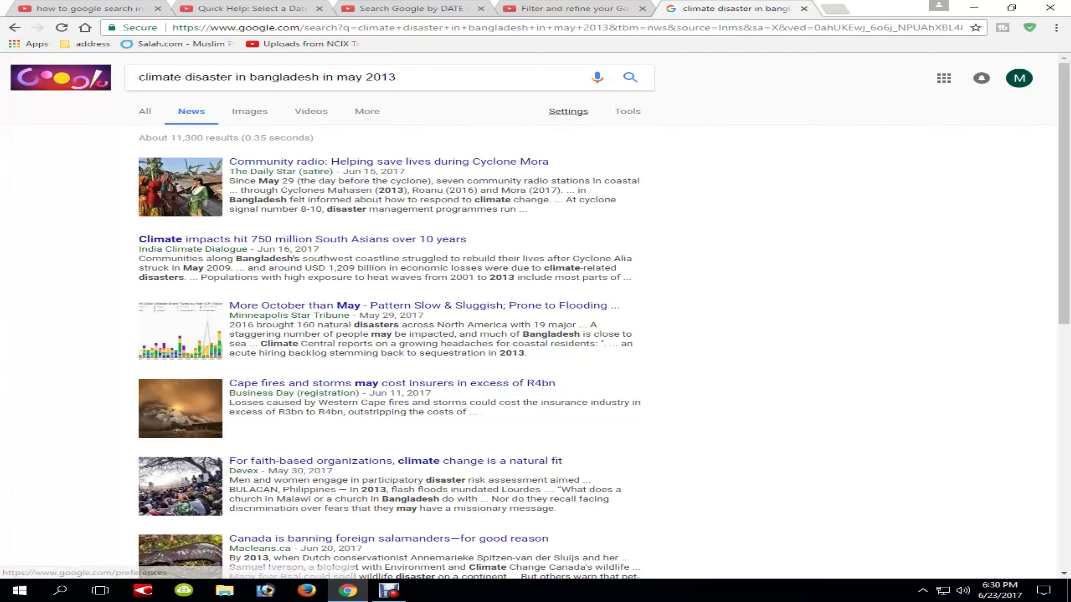
left_click(627, 111)
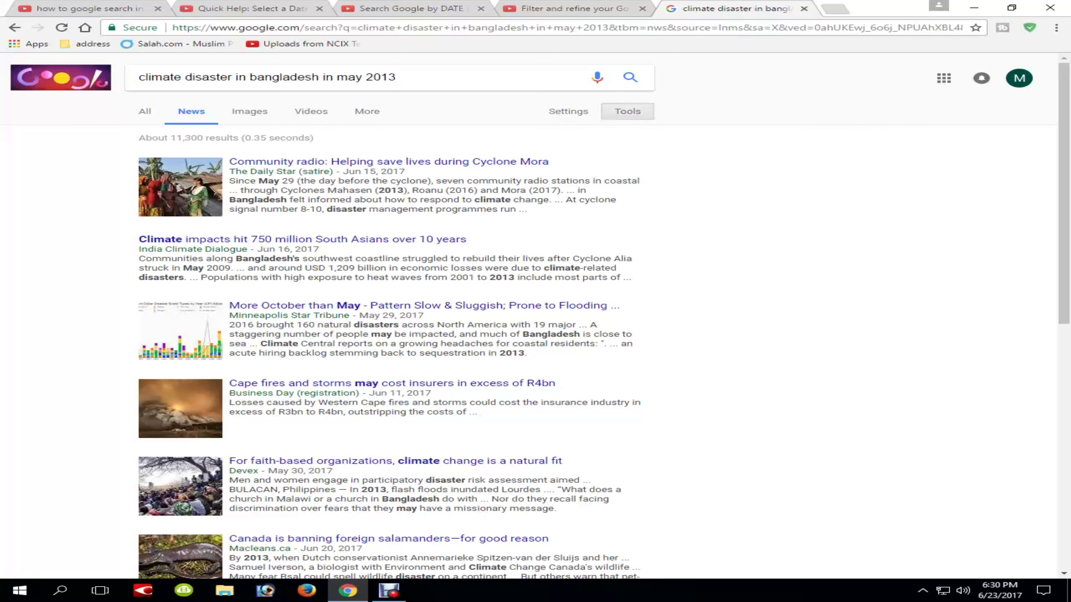
left_click(164, 139)
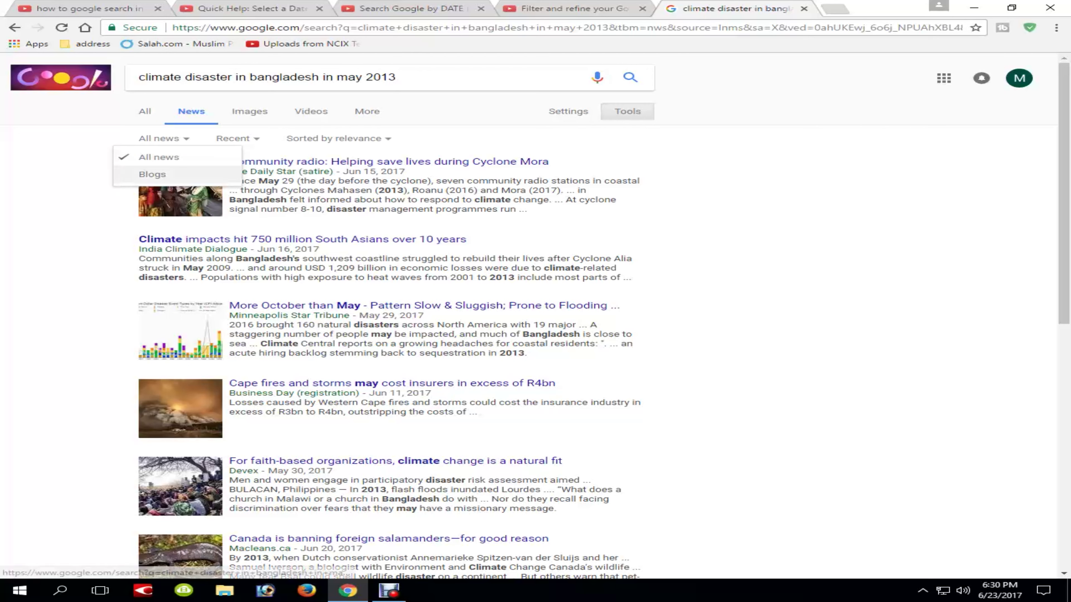
left_click(271, 143)
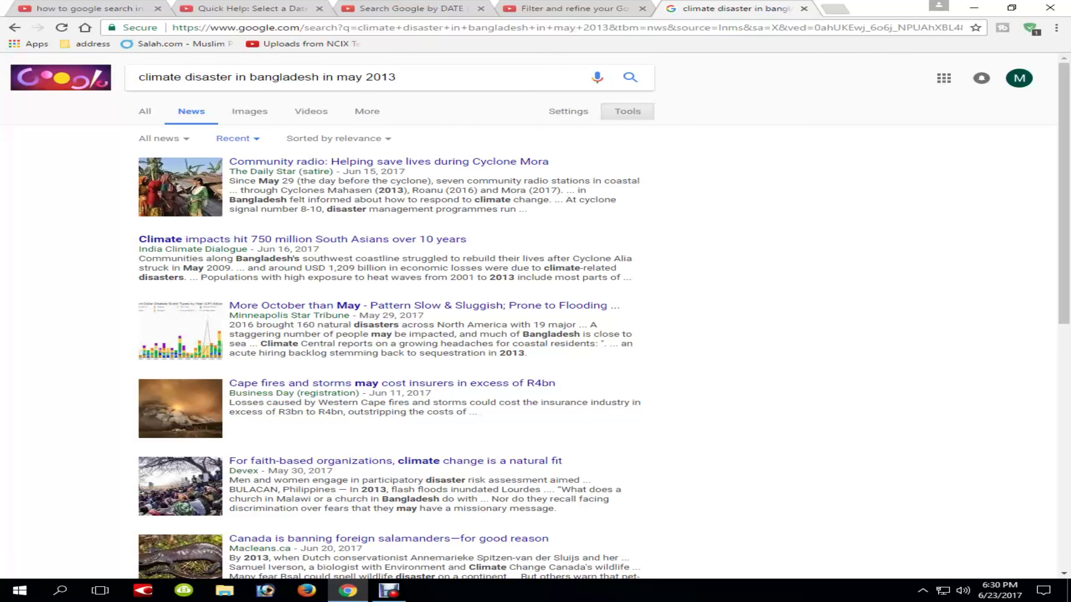
left_click(237, 138)
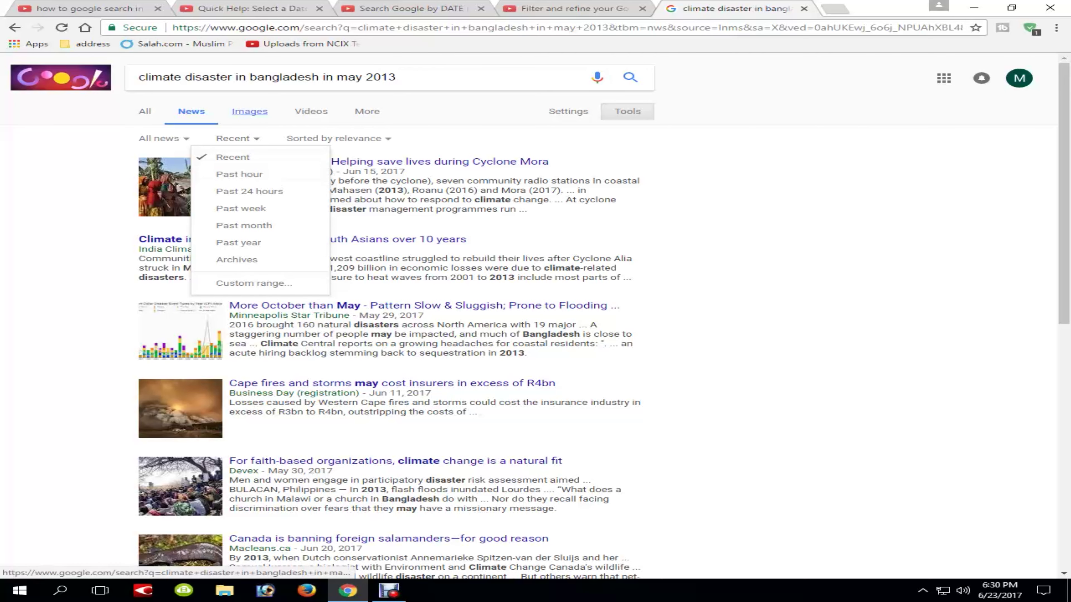
Limit the image results for the query to a custom date range from 10-10-2010 to 23-6-2017.
left_click(249, 111)
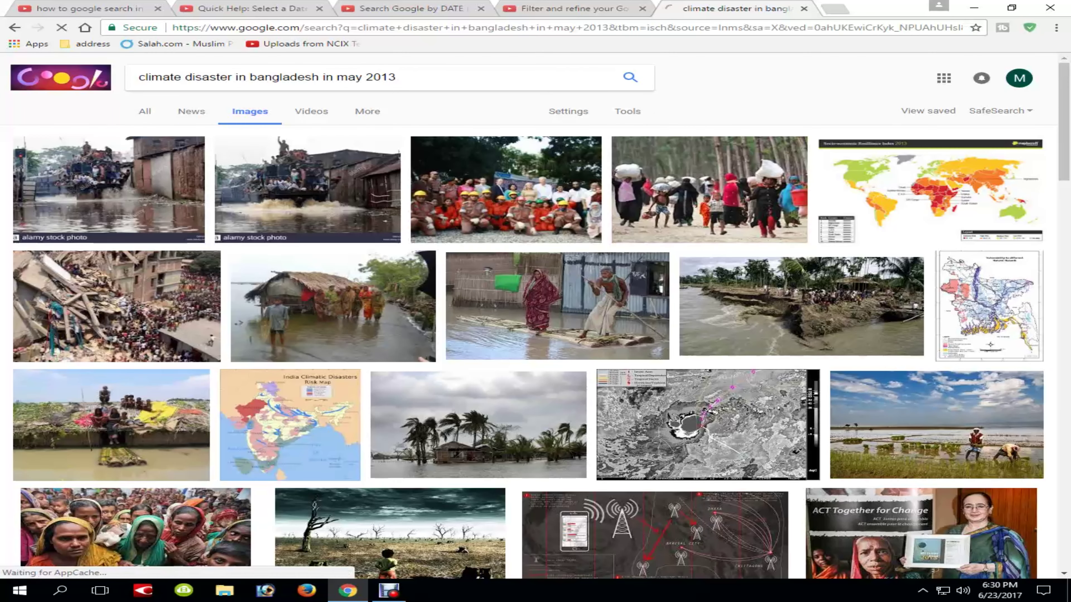
left_click(628, 111)
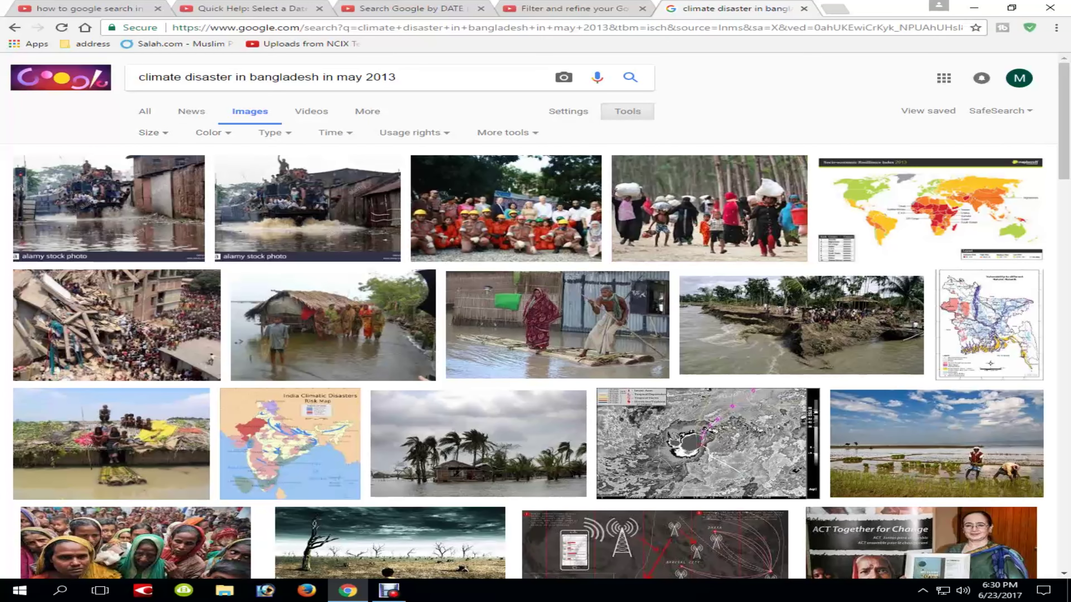
left_click(333, 132)
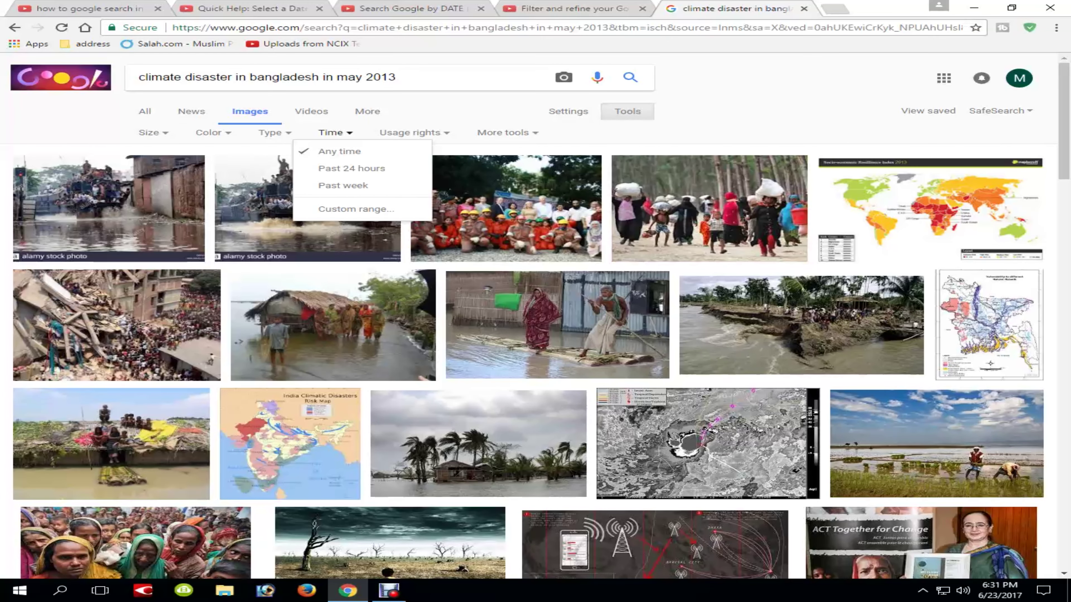
left_click(350, 209)
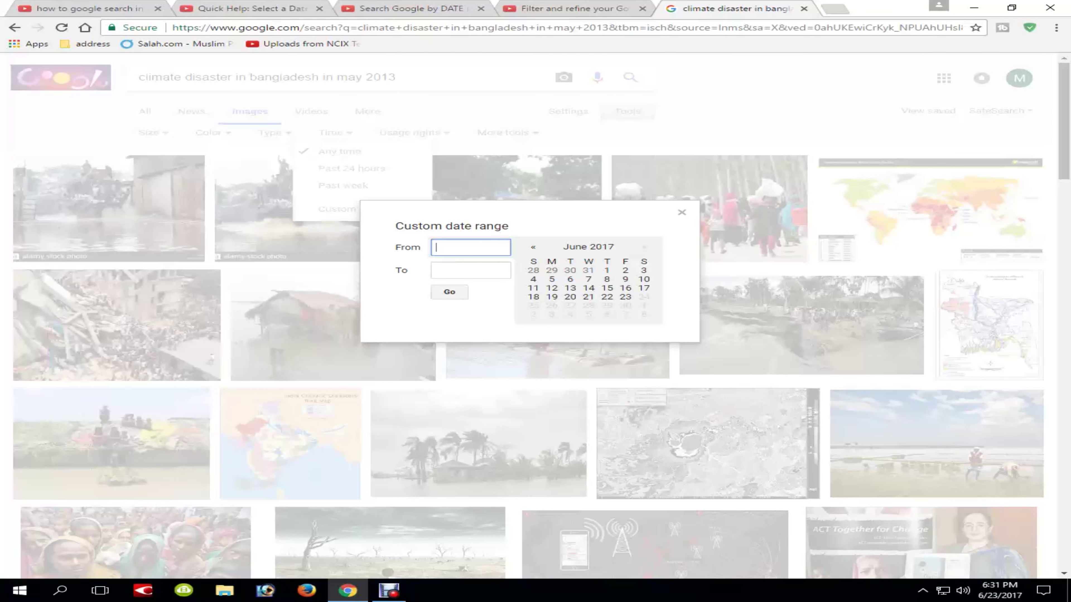
type("10-10")
type("-201")
type("6")
type("10")
key("Tab")
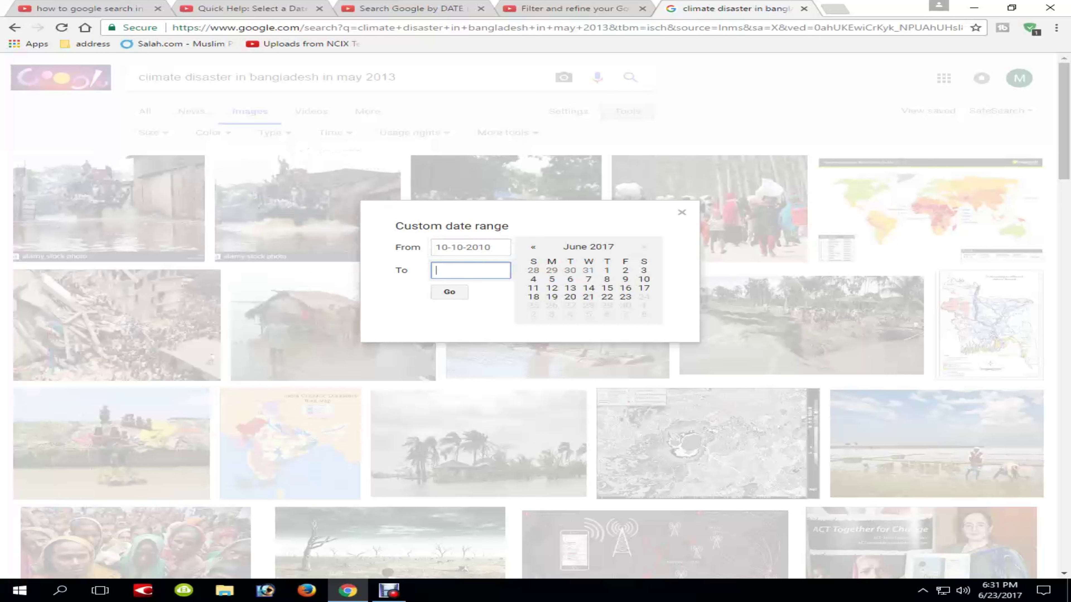
type("23-6-2017")
key("Return")
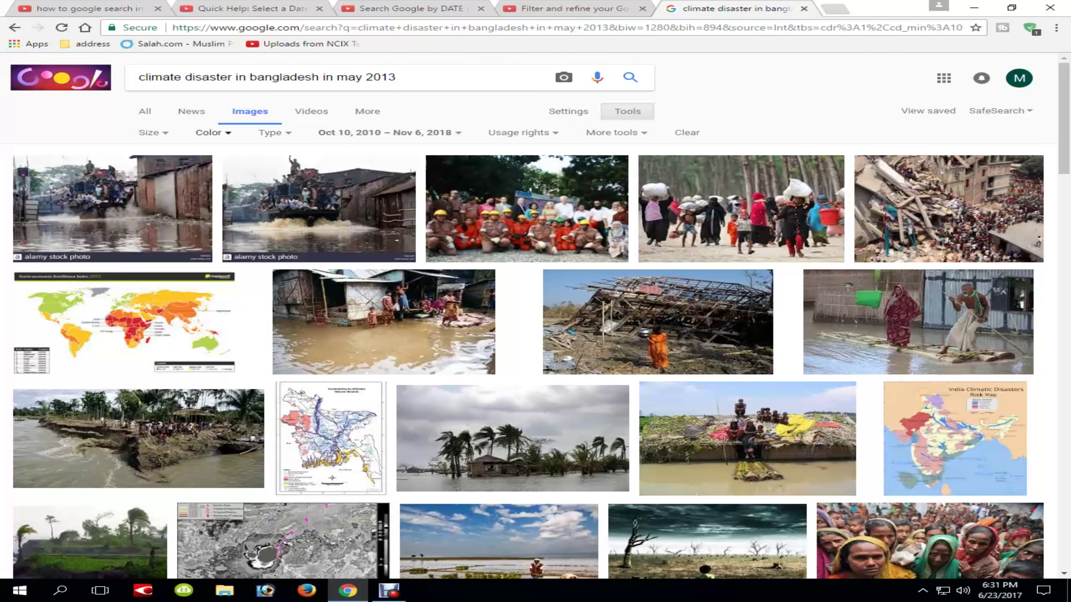
Examine the color filter options for the image results and close them without choosing one.
left_click(210, 132)
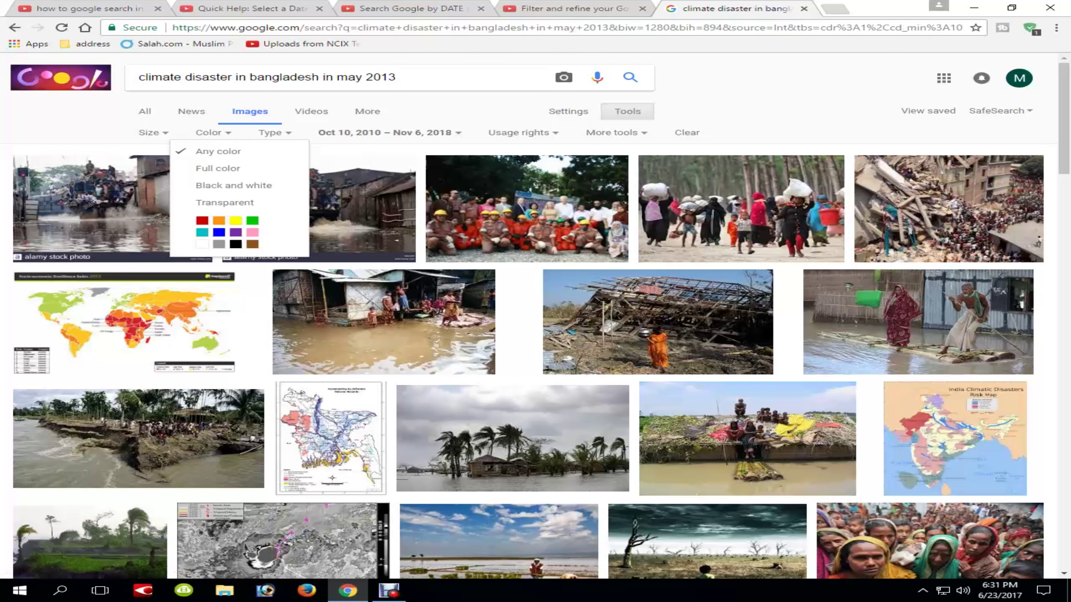
key("Escape")
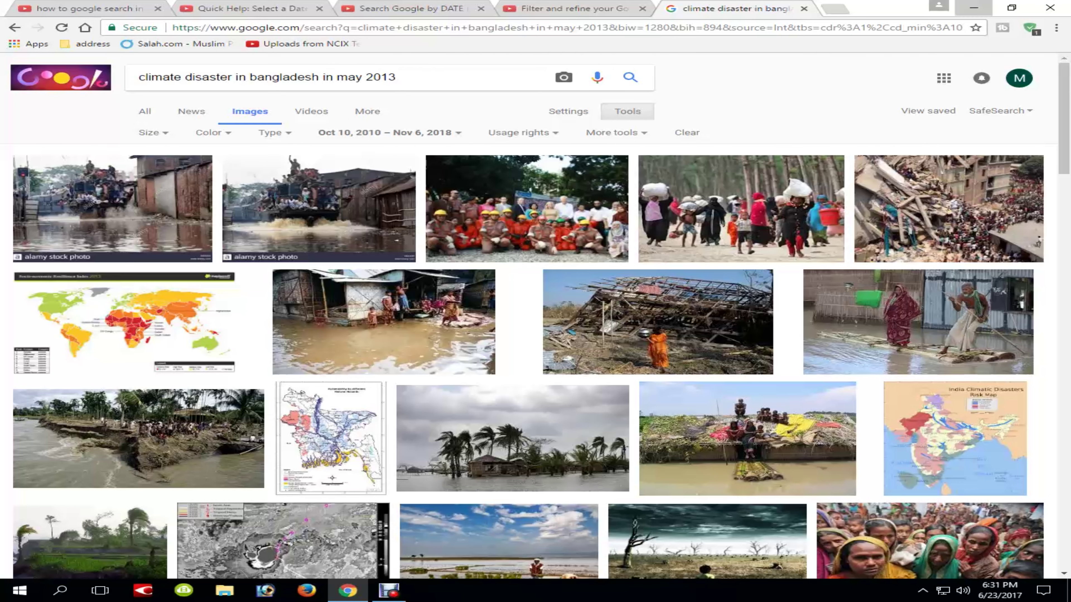
Minimize the browser and switch to the Debut screen recorder window.
left_click(974, 8)
left_click(389, 590)
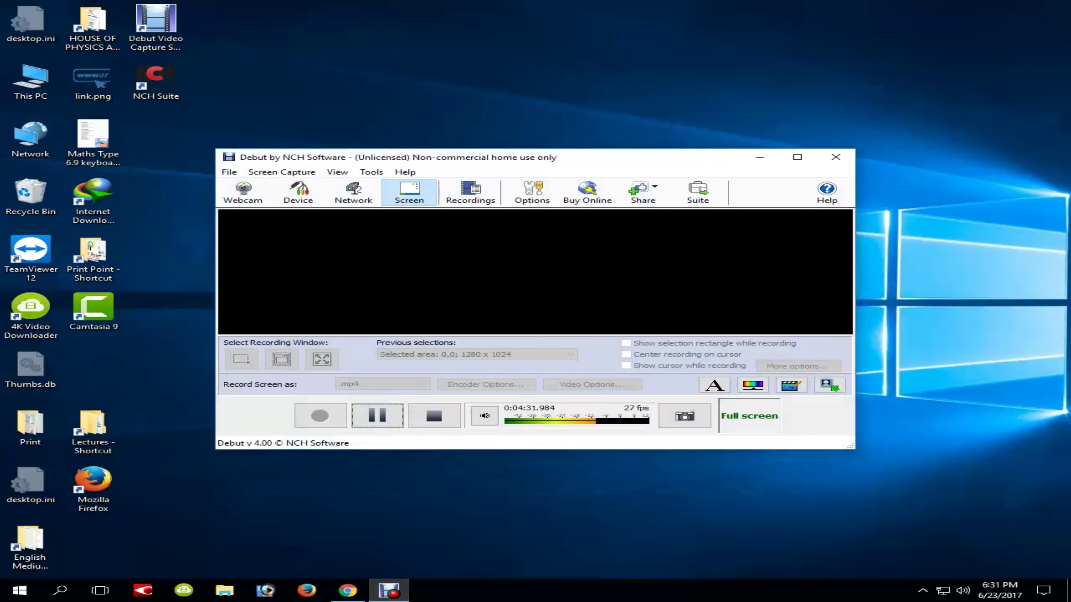